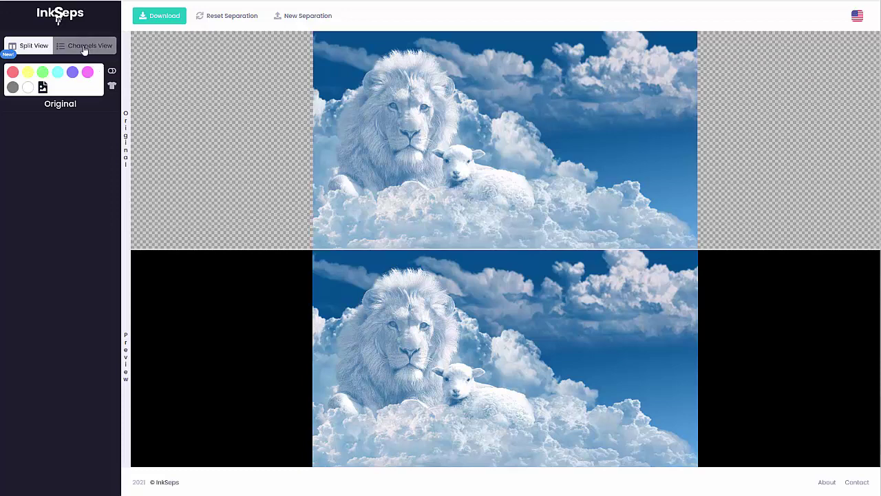
- Check the Black channel's effect on the full preview by hiding and restoring it, and return to the split view
left_click(84, 47)
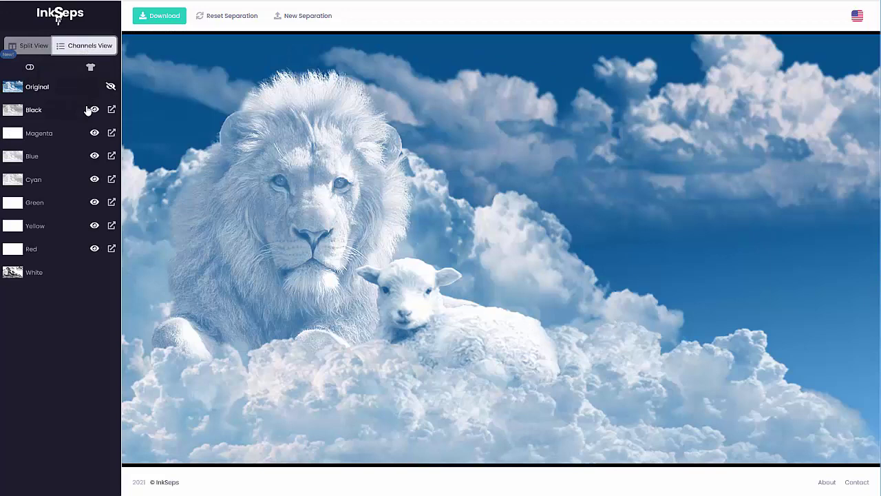
left_click(94, 110)
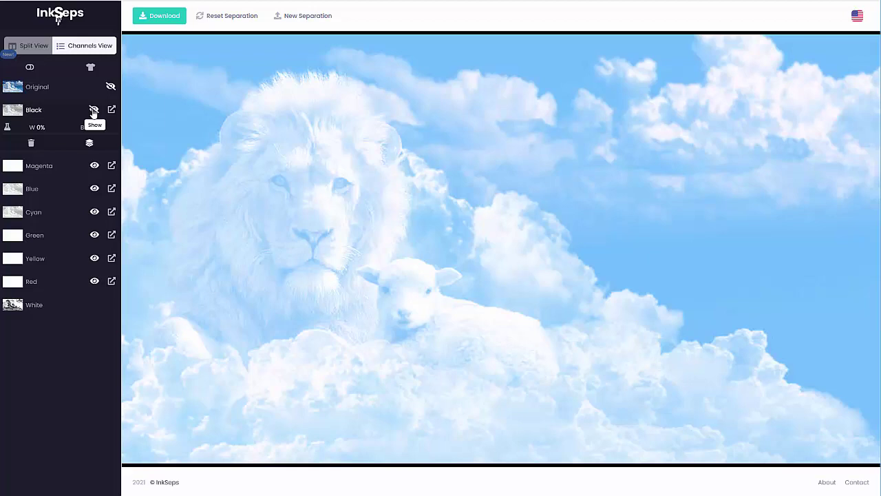
left_click(93, 112)
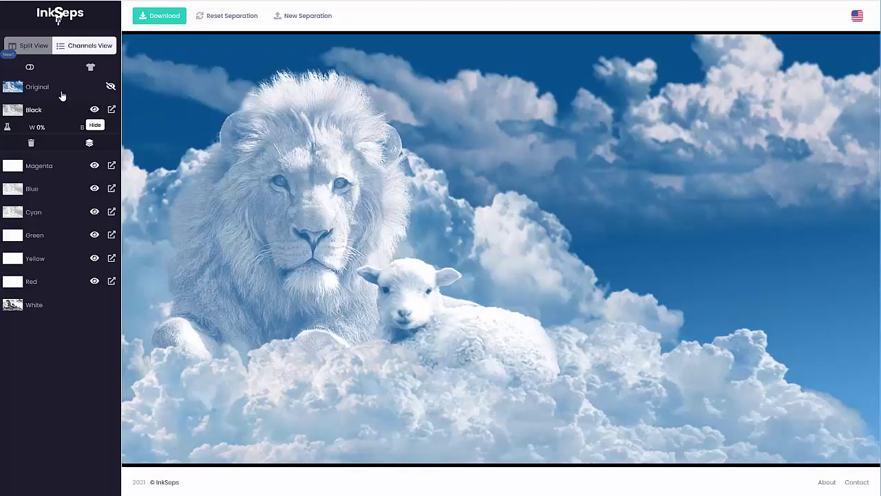
left_click(31, 48)
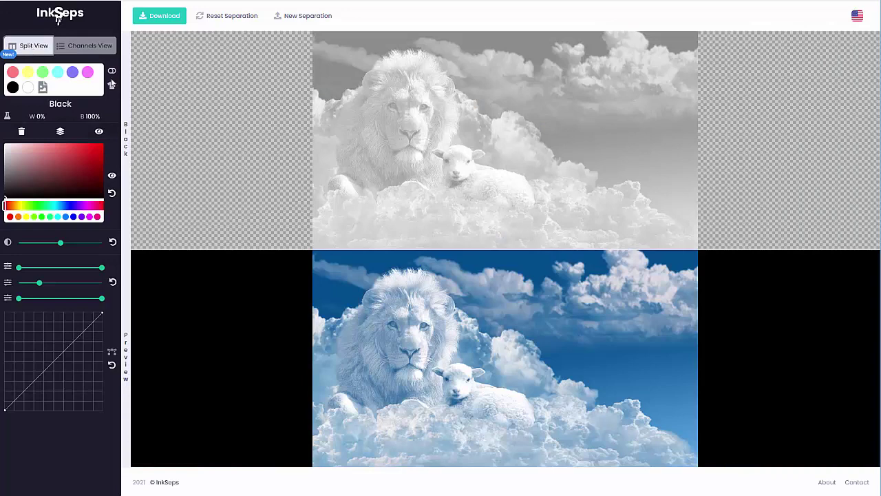
- Delete the unneeded Magenta, Green, Yellow and Red channels from the separation
left_click(89, 72)
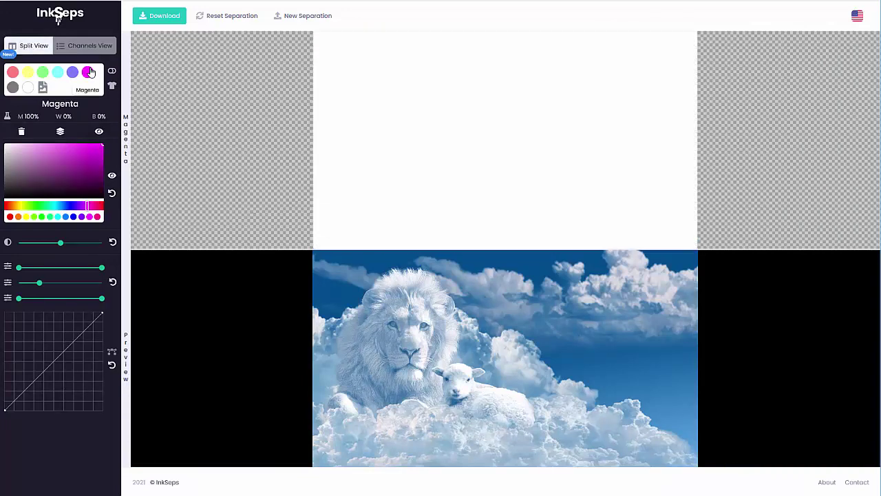
left_click(22, 131)
left_click(42, 73)
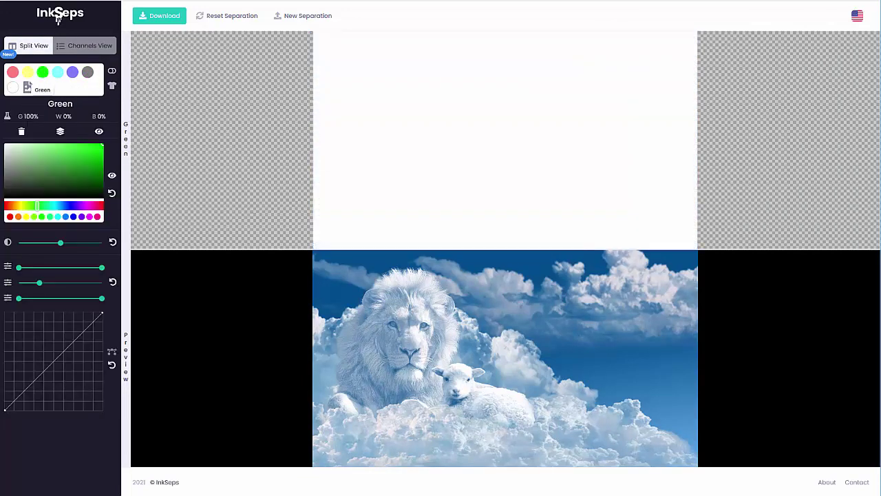
left_click(21, 131)
left_click(28, 72)
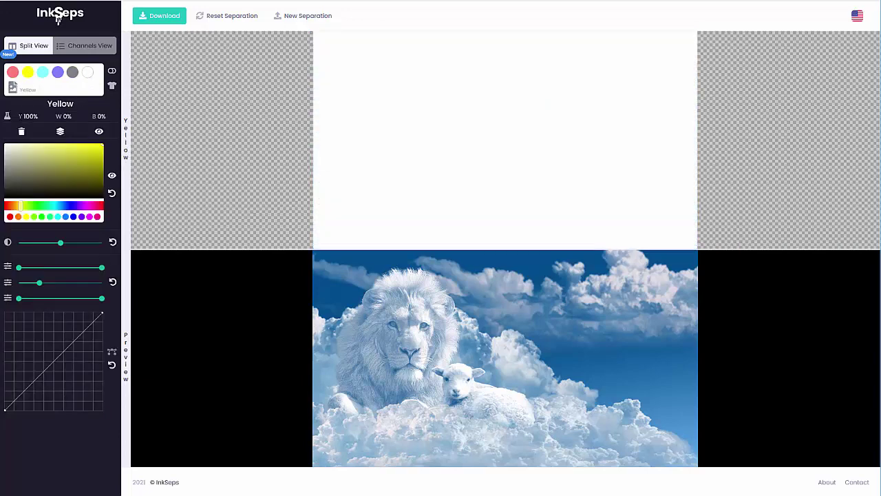
left_click(22, 131)
left_click(13, 75)
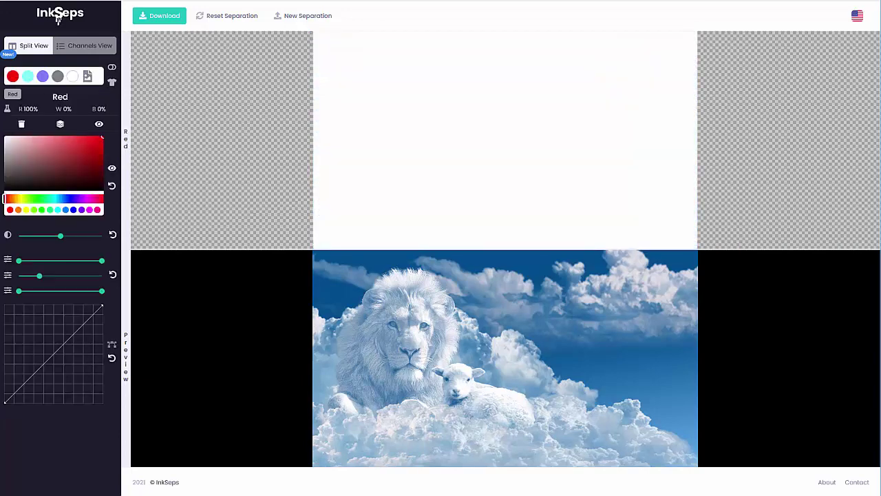
left_click(22, 126)
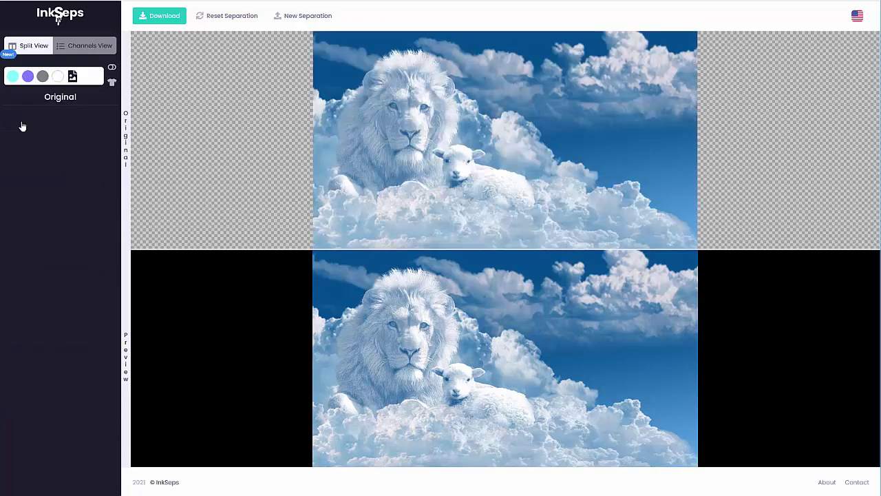
- Recolor the Black channel to a dark bluish grey with C 2%, B 2%, W 19%, B 77%, and compare with the original
left_click(42, 76)
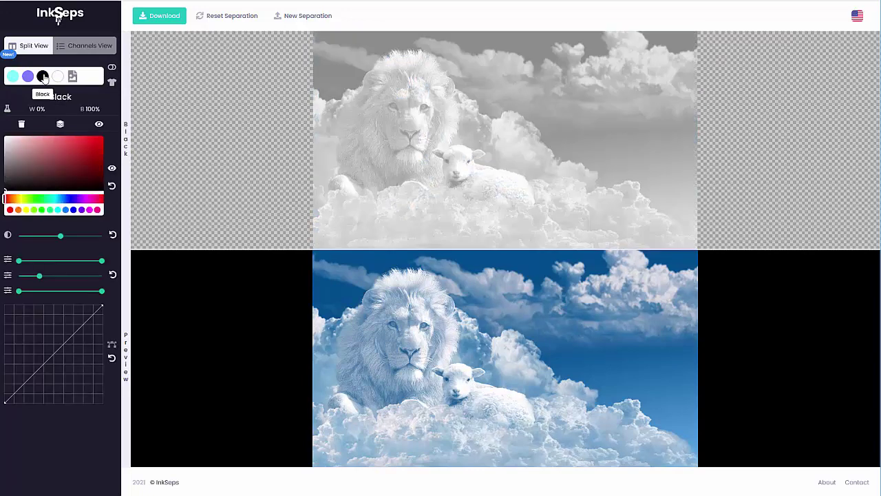
left_click(66, 210)
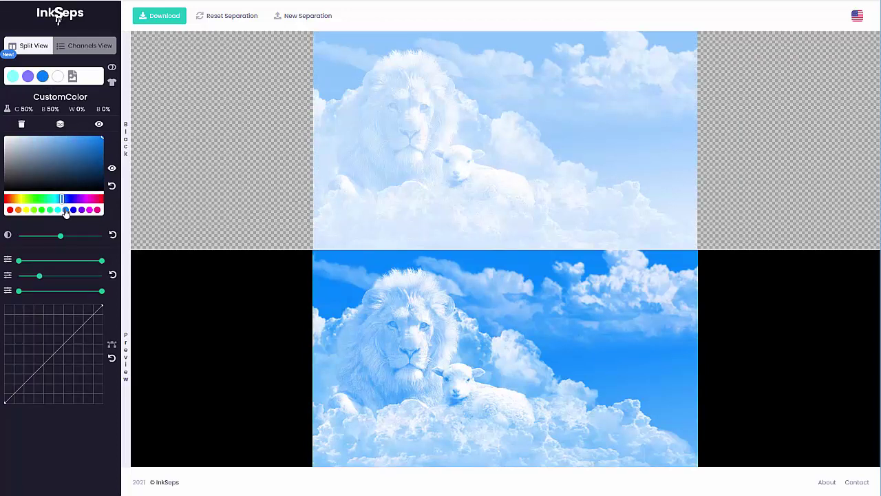
left_click(24, 179)
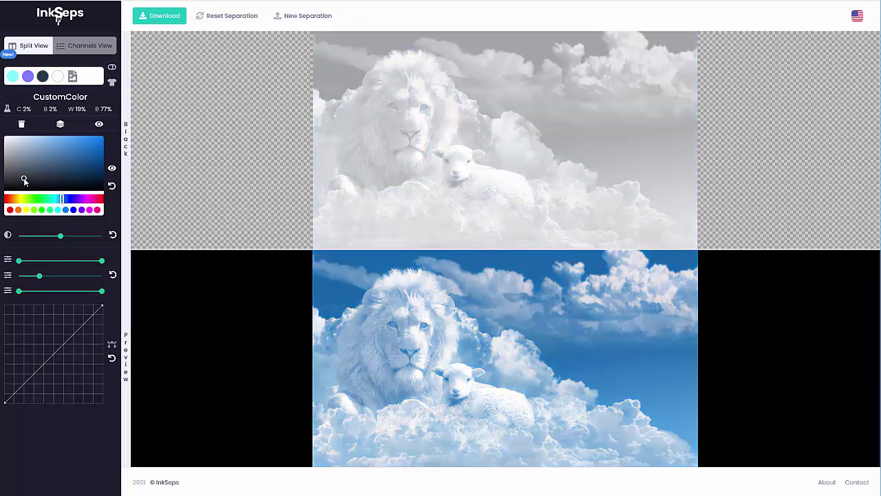
left_click(72, 77)
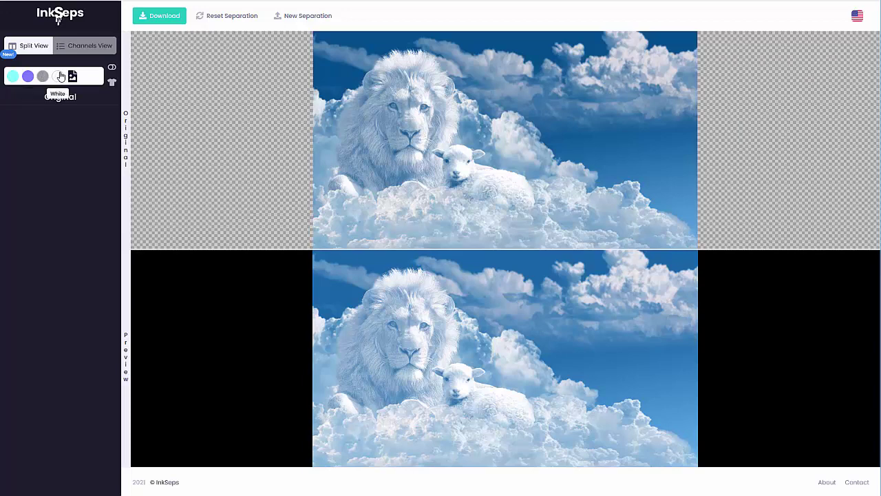
- View the dark grey channel in grayscale, raise its contrast, and pull its curve's midpoint slightly below the diagonal
left_click(42, 76)
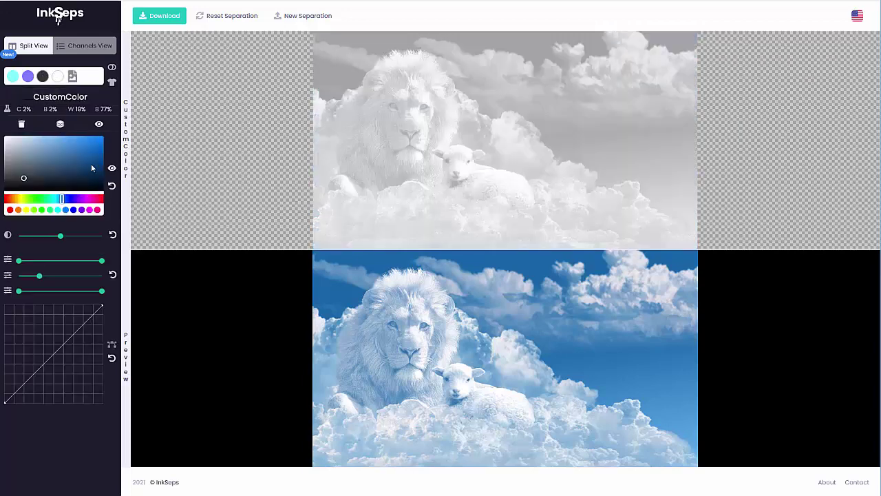
left_click(112, 169)
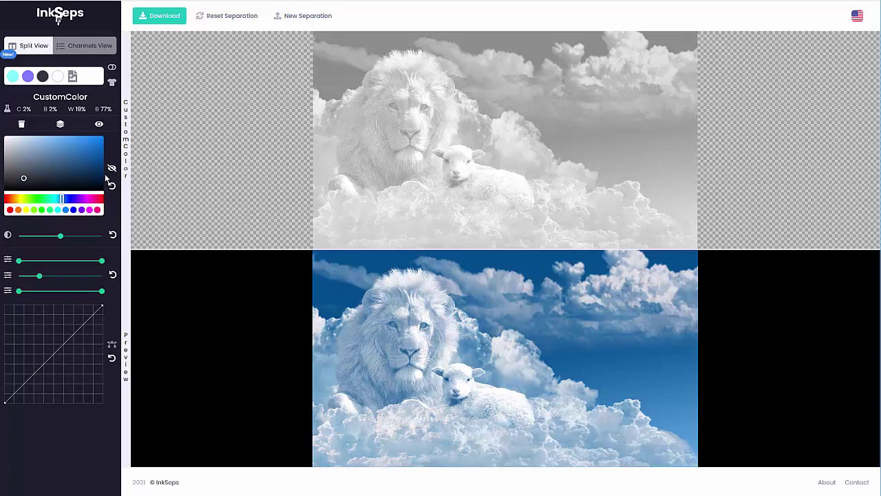
mouse_move(61, 238)
left_click_drag(61, 238, 73, 240)
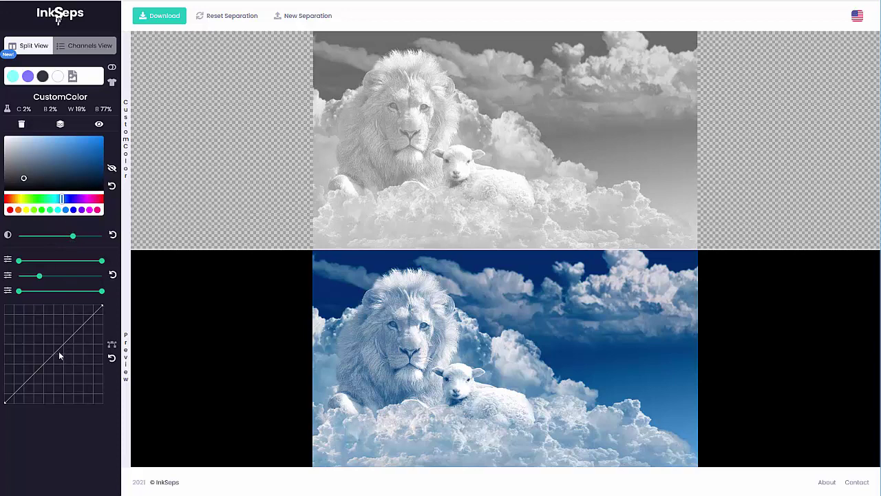
left_click_drag(59, 354, 62, 353)
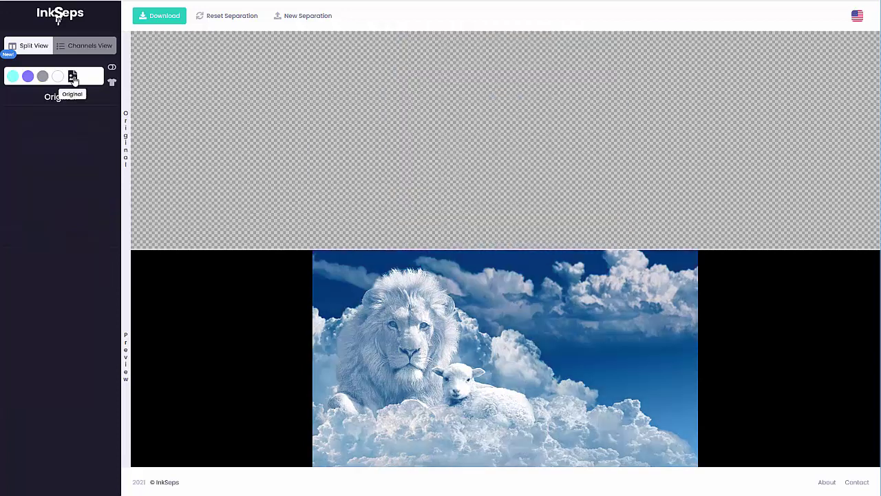
left_click(73, 77)
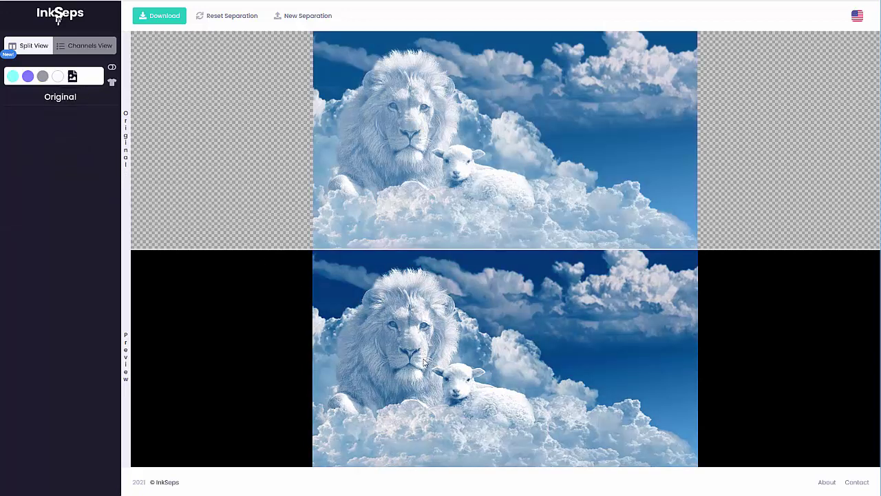
- Lighten the dark grey channel's ink to C 5%, B 5%, W 36%, B 54%, and compare the preview with the original
left_click(43, 75)
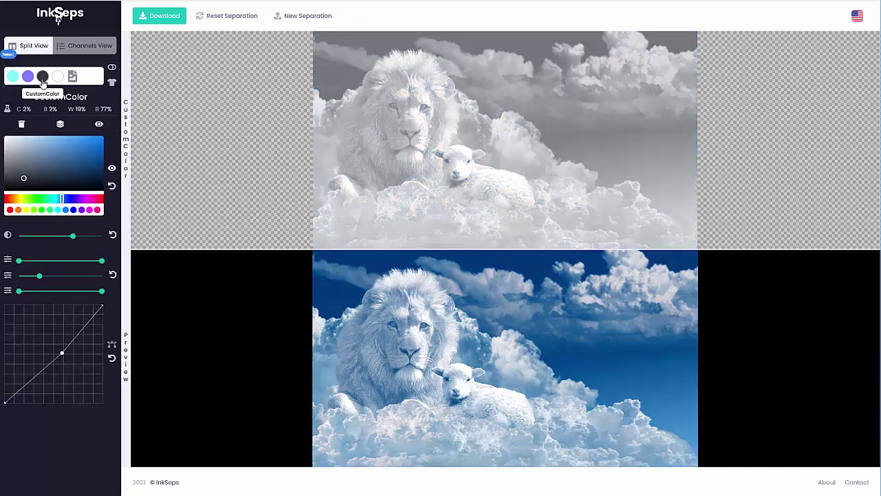
left_click(24, 165)
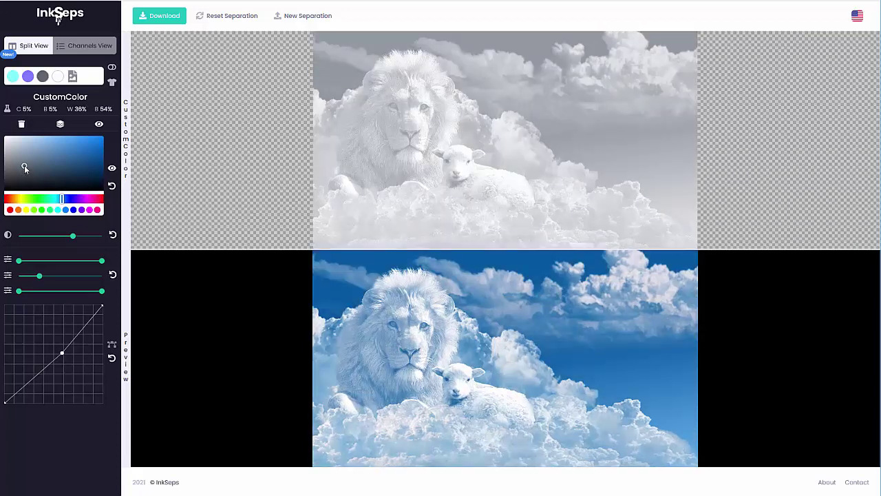
left_click(73, 78)
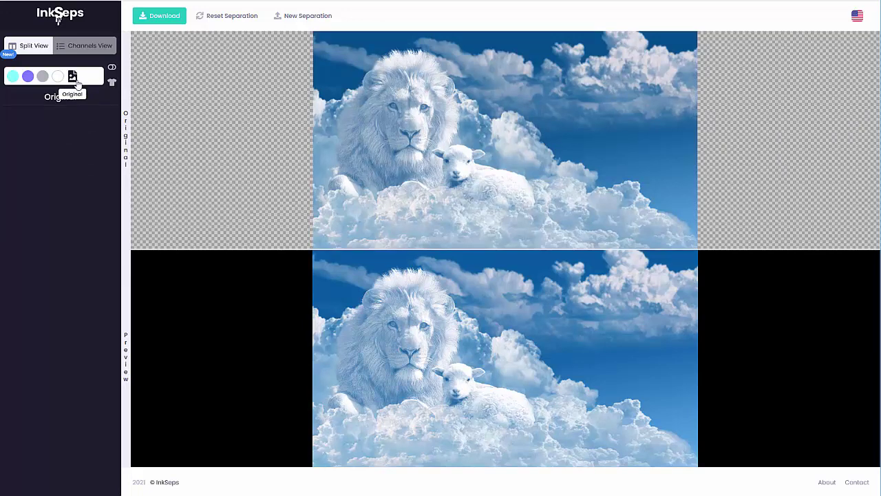
- Strengthen the Blue channel's contrast with its curve midpoint slightly below the diagonal, and lighten its ink to B 68%, W 32%
left_click(28, 77)
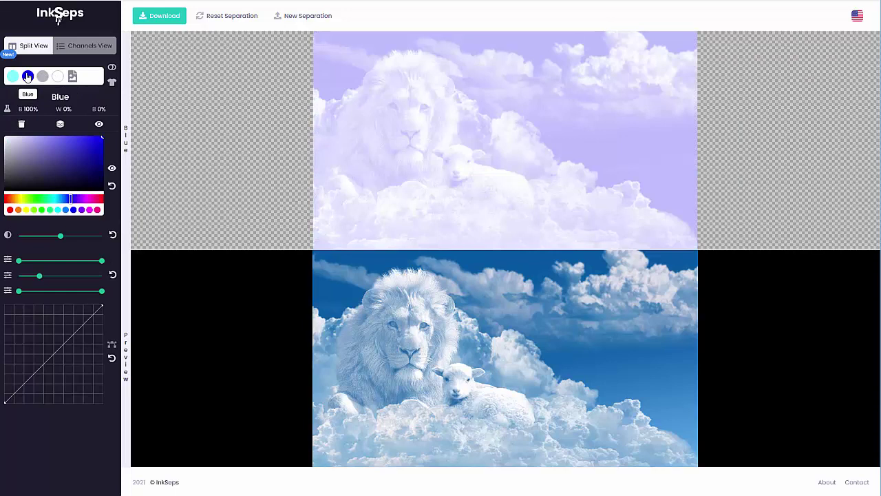
left_click(111, 170)
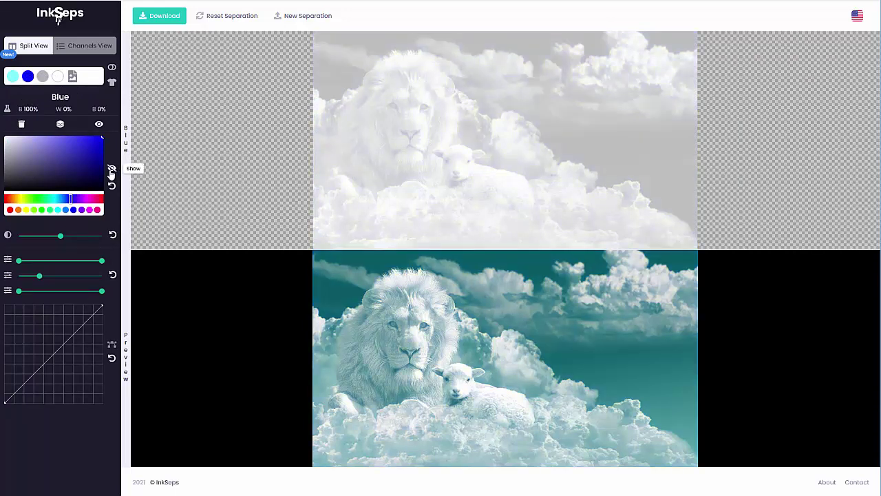
left_click_drag(60, 235, 78, 238)
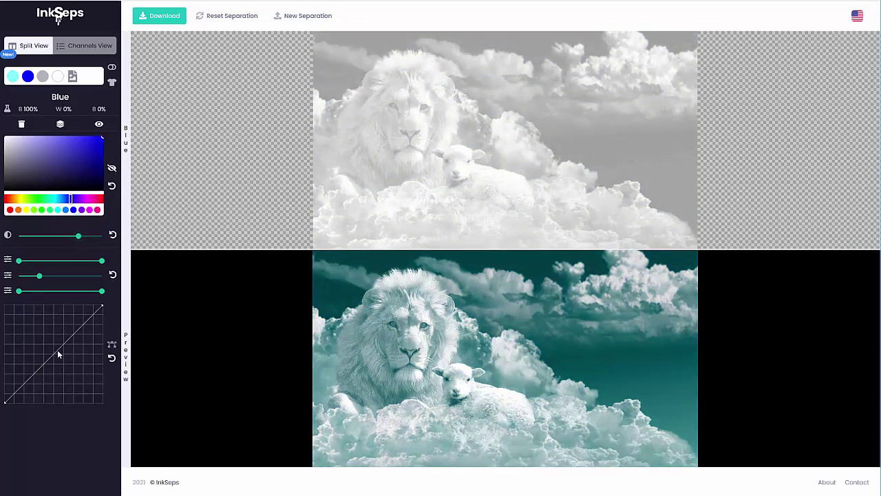
left_click(59, 351)
left_click_drag(59, 351, 63, 355)
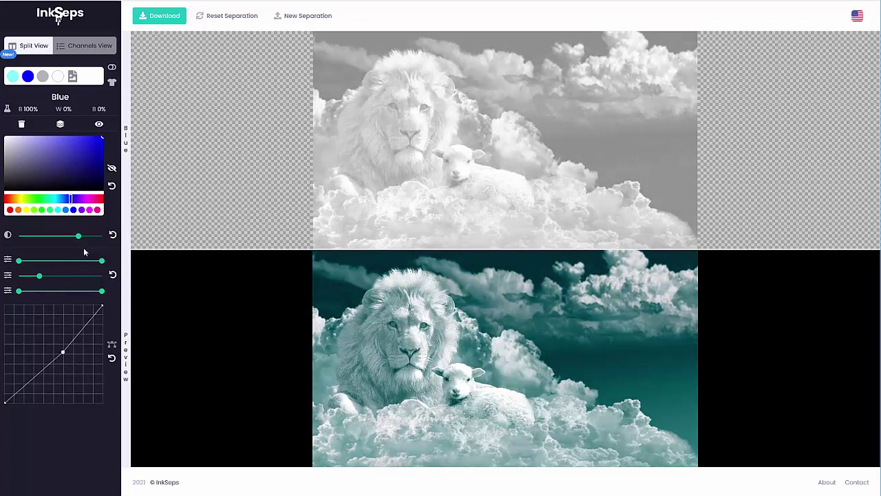
left_click_drag(78, 235, 80, 238)
left_click_drag(15, 262, 15, 262)
left_click(71, 138)
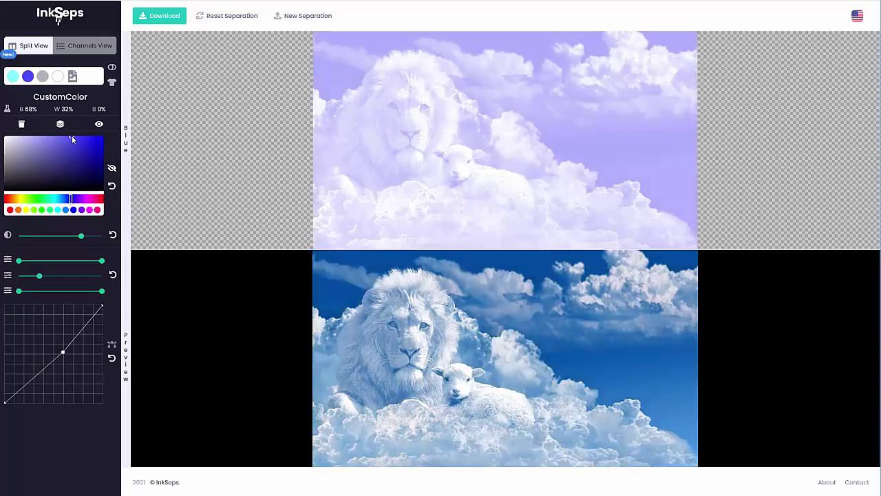
left_click(72, 76)
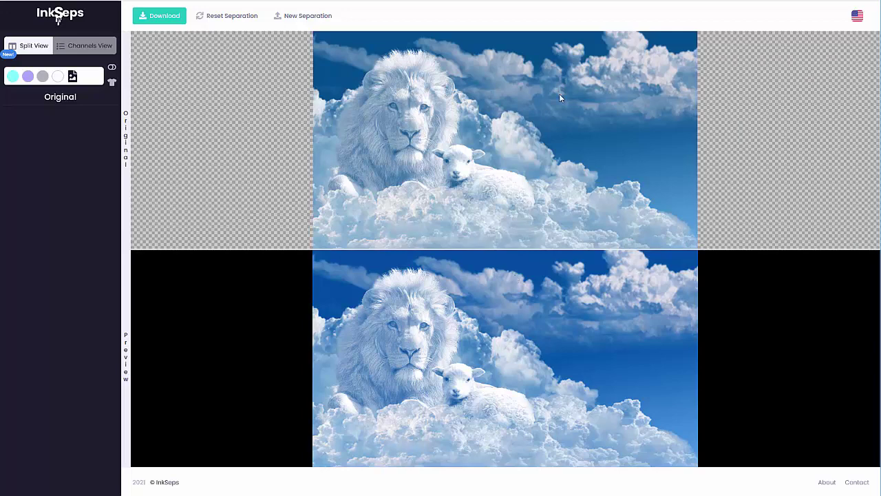
- Strengthen the Cyan channel's contrast with its curve midpoint slightly below the diagonal, and lighten its ink to C 68%, W 32%
left_click(12, 76)
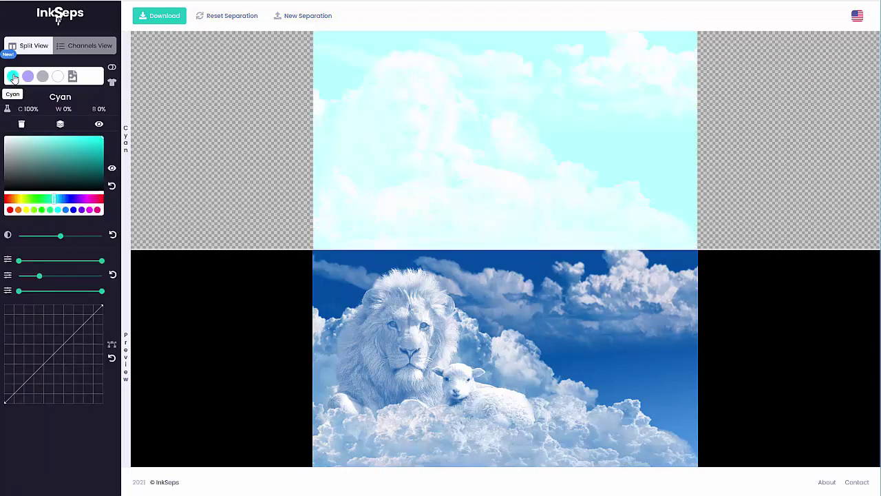
left_click(112, 169)
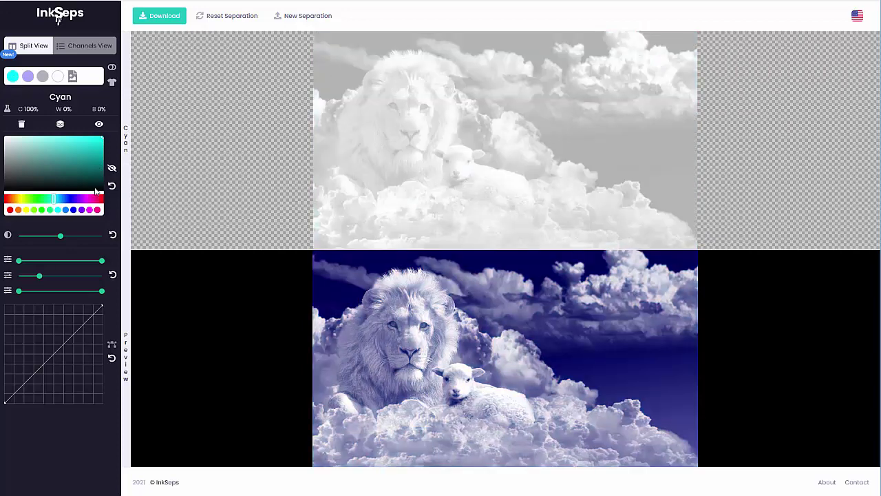
left_click_drag(60, 236, 79, 247)
left_click_drag(60, 355, 63, 356)
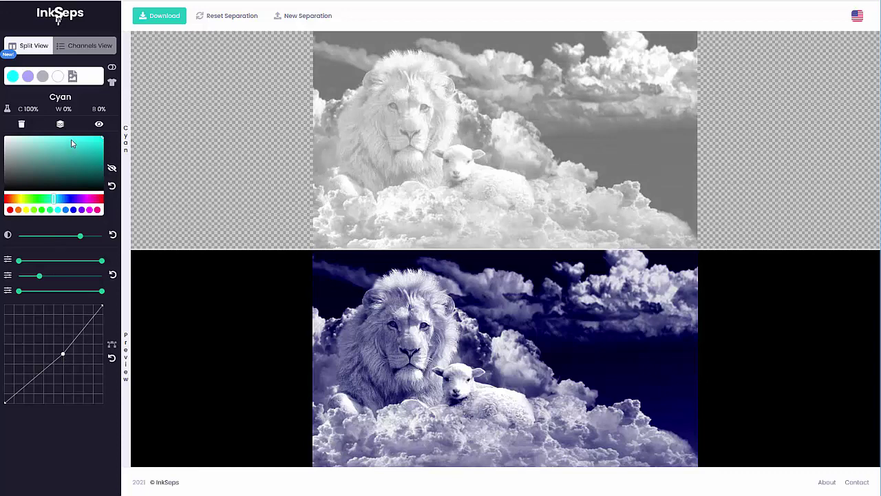
left_click_drag(69, 141, 74, 140)
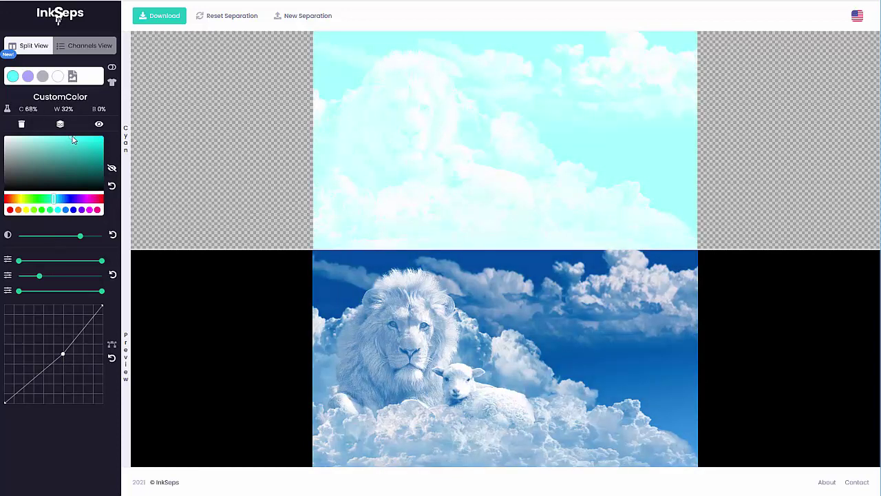
- Compare the original and the separation preview close up around the lion and the lamb
left_click(72, 76)
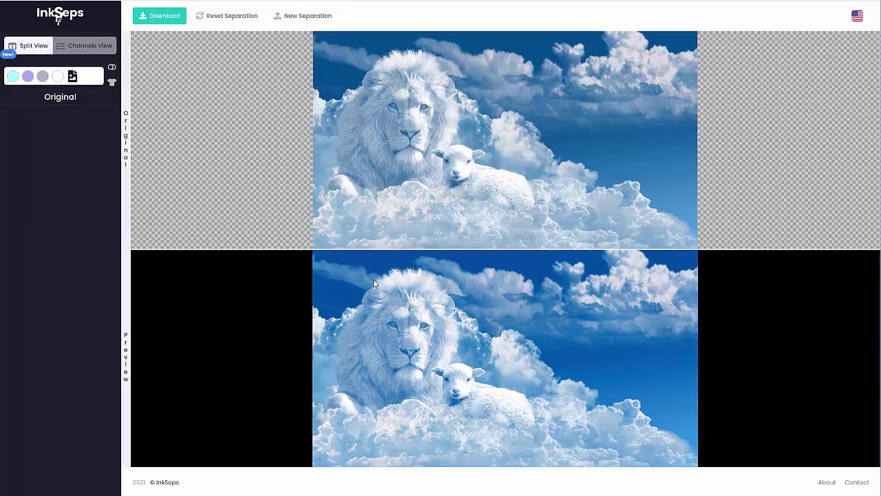
scroll(374, 282, "up", 1)
scroll(374, 283, "up", 1)
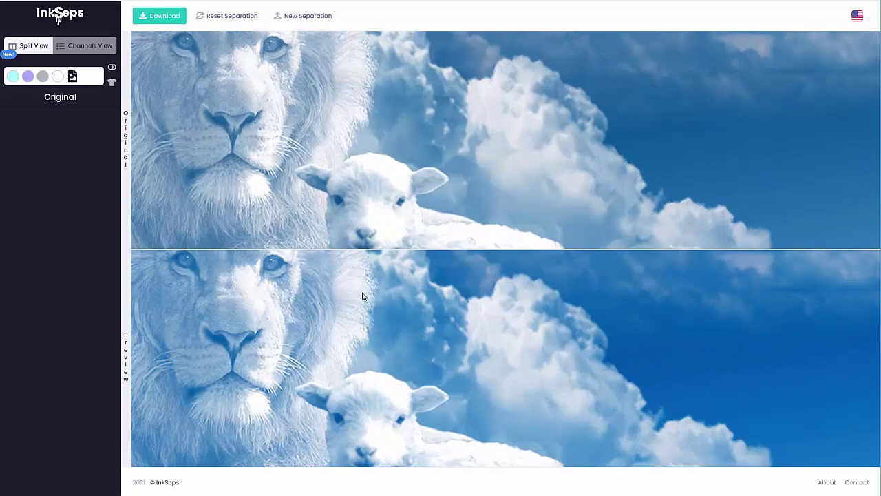
scroll(363, 295, "up", 1)
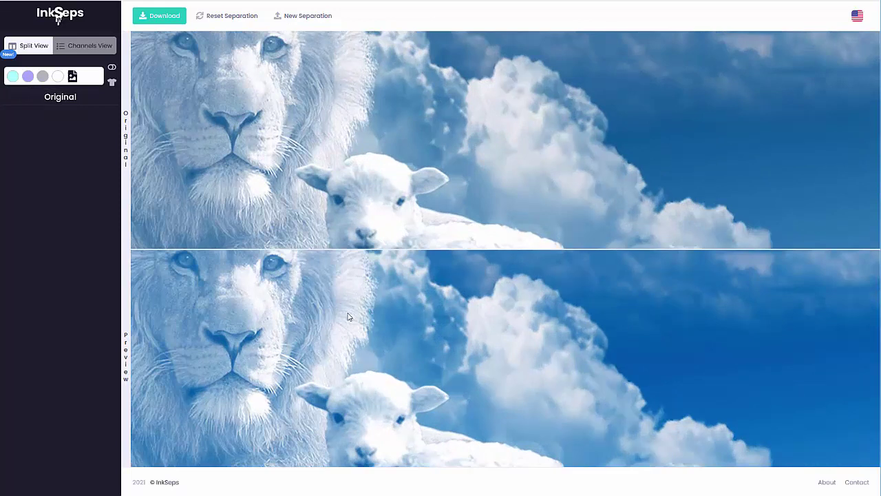